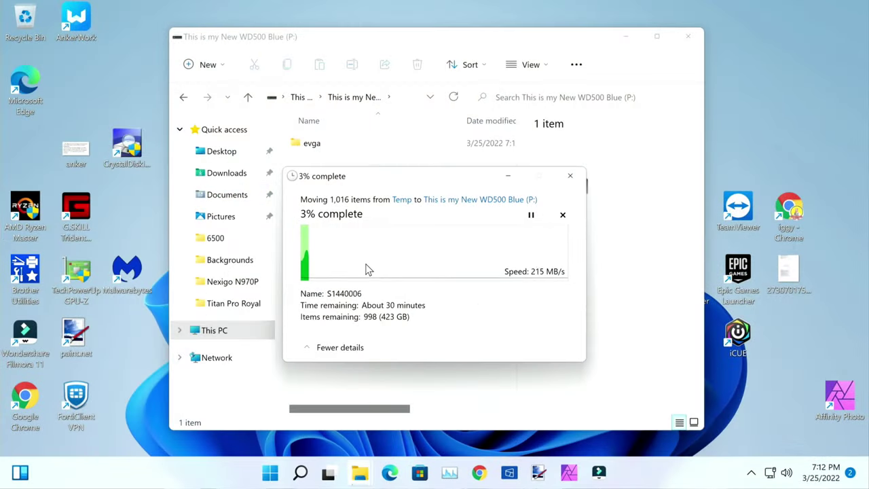
# Drag the 1,016-item move progress window to the upper right, clear of the P: drive's files
pyautogui.moveTo(452, 175); pyautogui.dragTo(701, 103)
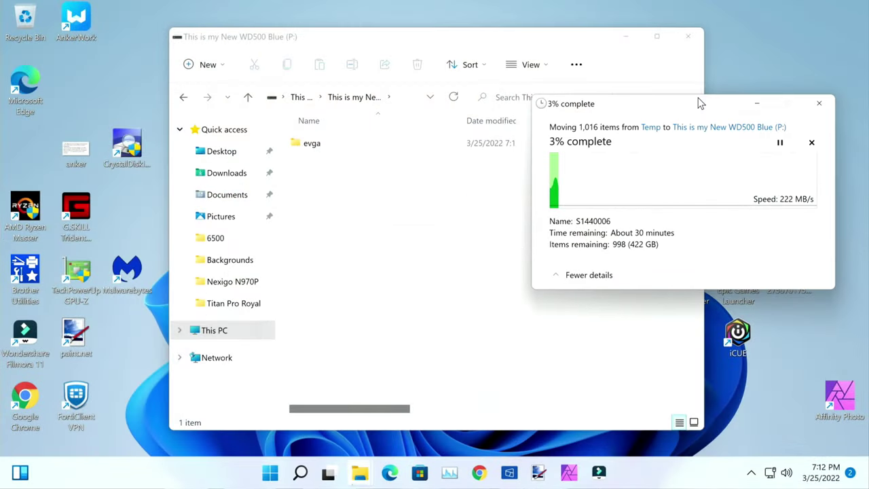
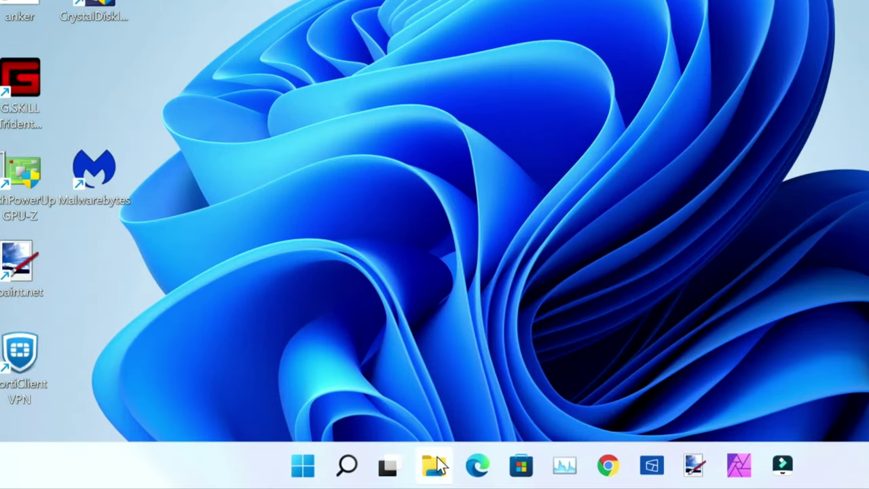
# Review the drives listed under This PC in File Explorer, then close it
pyautogui.click(434, 466)
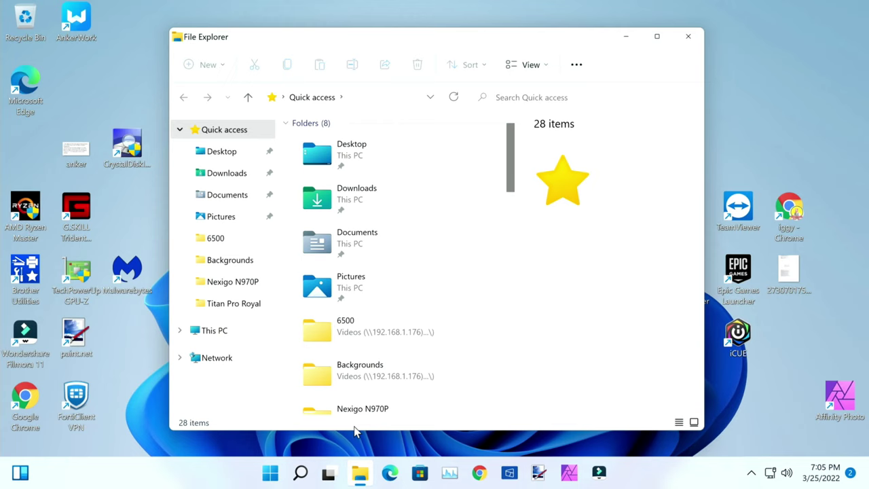
pyautogui.click(216, 331)
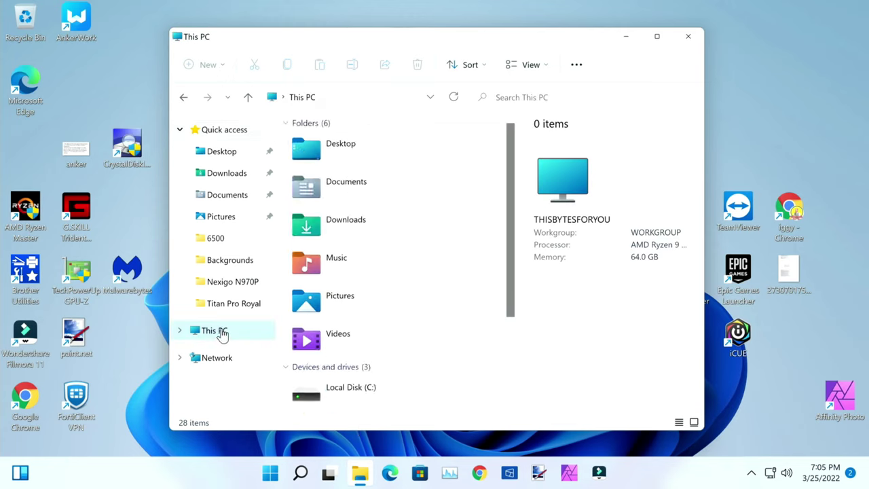
pyautogui.scroll(-3, 369, 287)
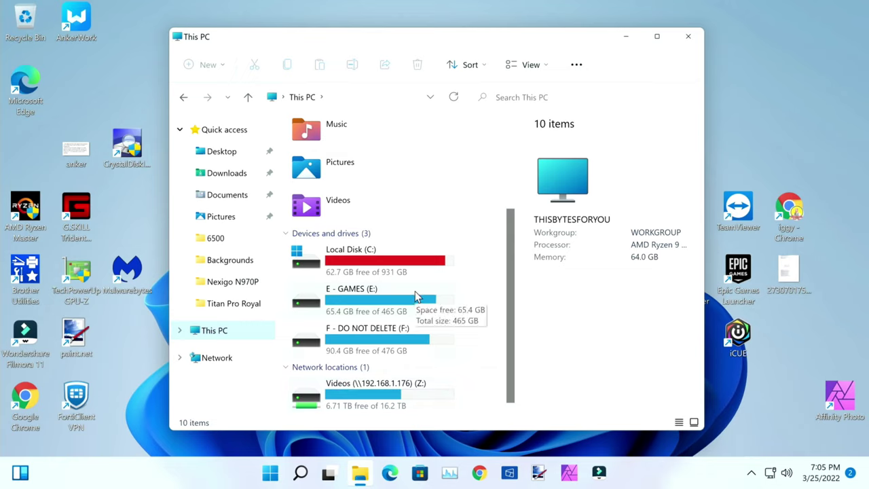
pyautogui.click(690, 36)
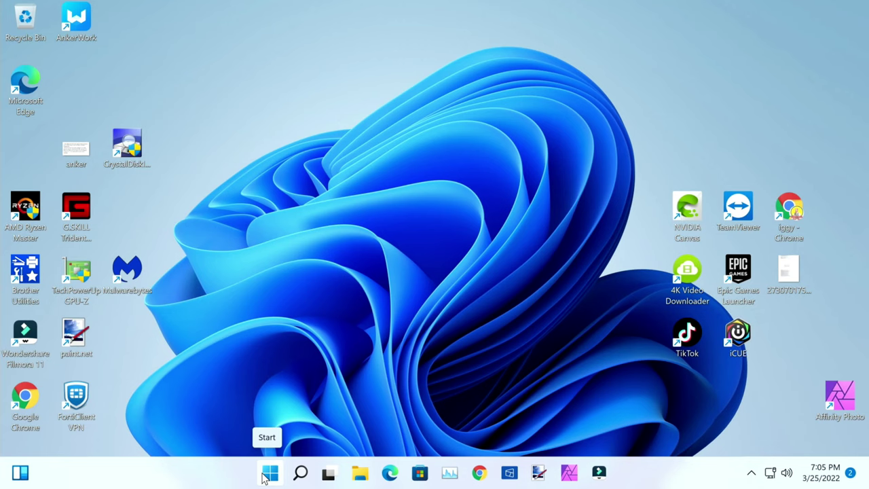
# Initialize the new 465.75 GB Disk 0 with a GPT partition table in Disk Management
pyautogui.rightClick(265, 477)
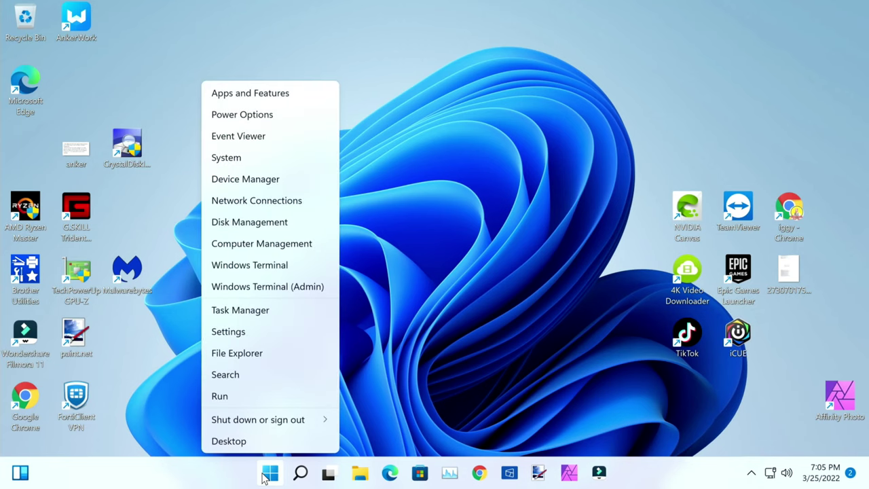
pyautogui.click(262, 224)
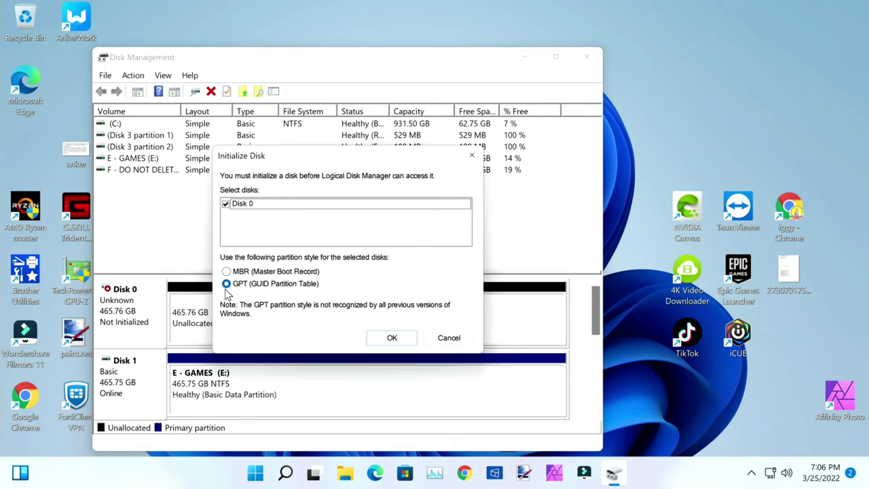
pyautogui.click(391, 335)
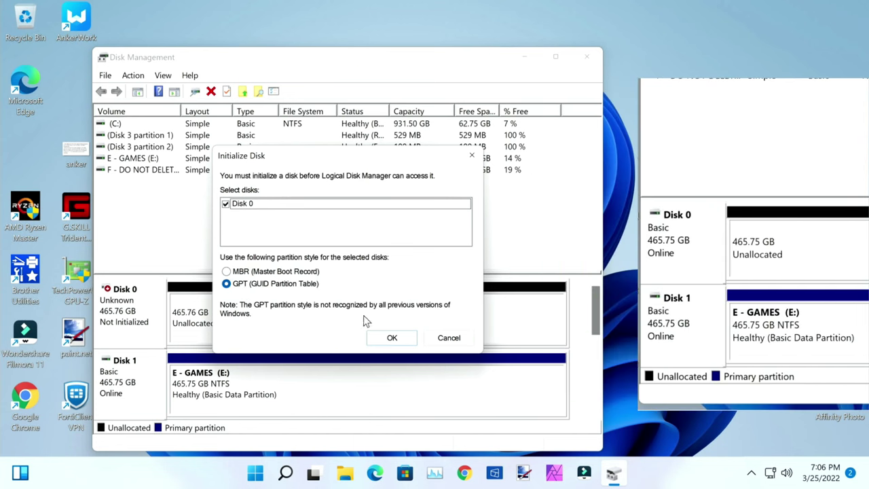
pyautogui.click(391, 337)
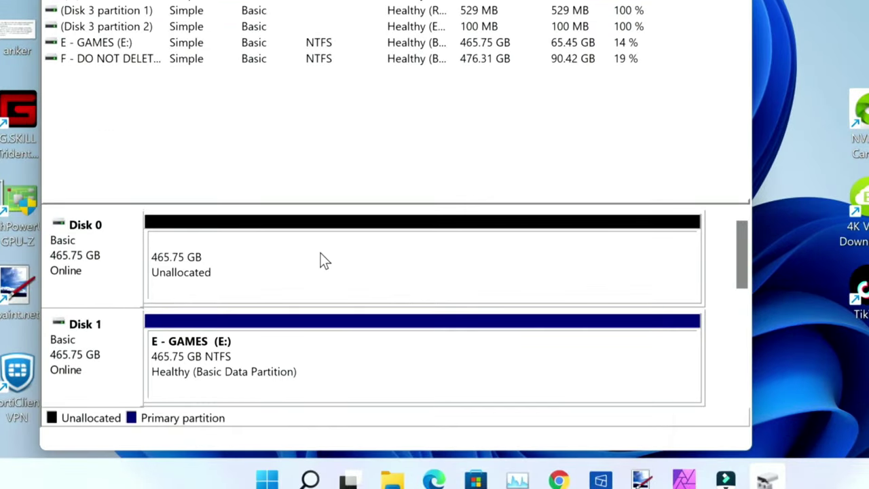
# Start a new simple volume on Disk 0 using the full 476923 MB, with drive letter P
pyautogui.rightClick(323, 261)
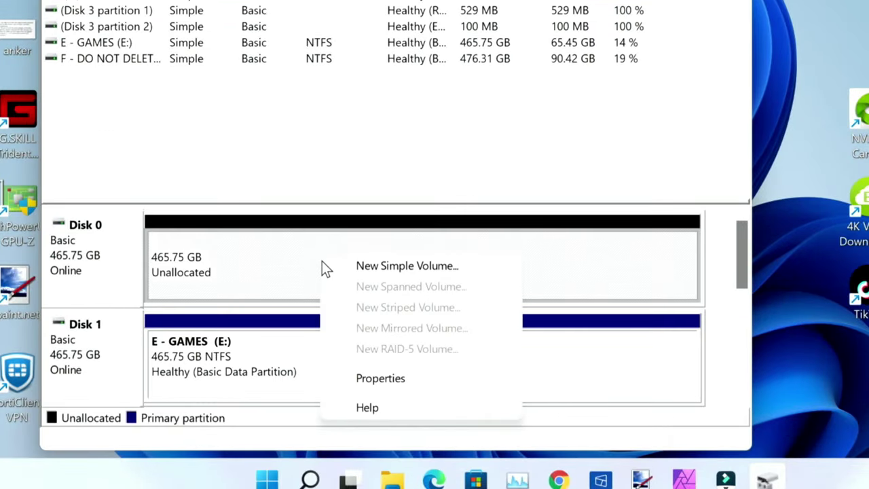
pyautogui.click(393, 265)
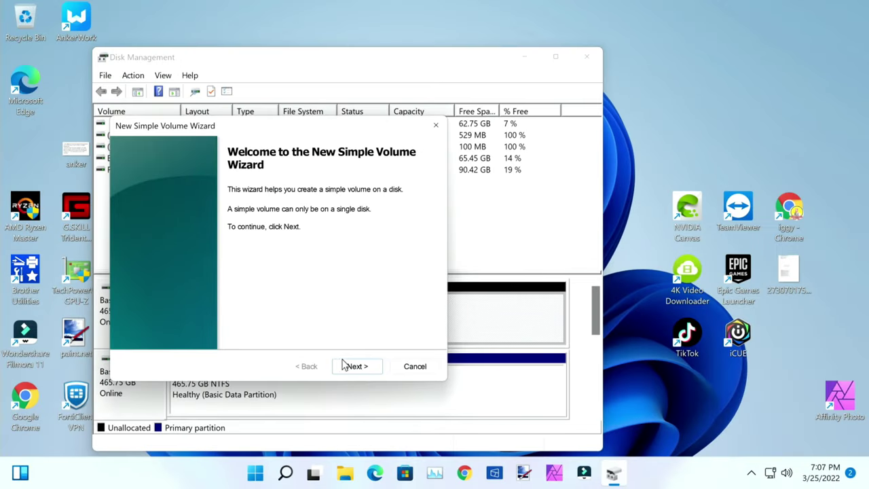
pyautogui.click(356, 367)
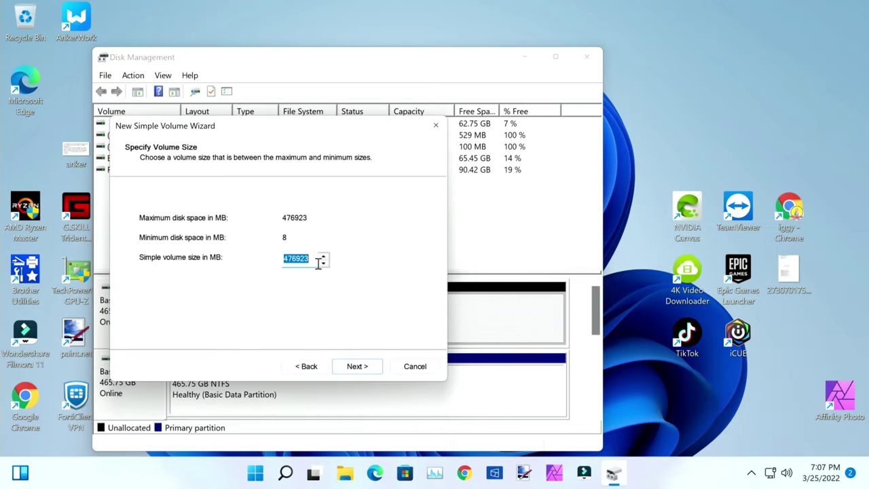
pyautogui.click(357, 367)
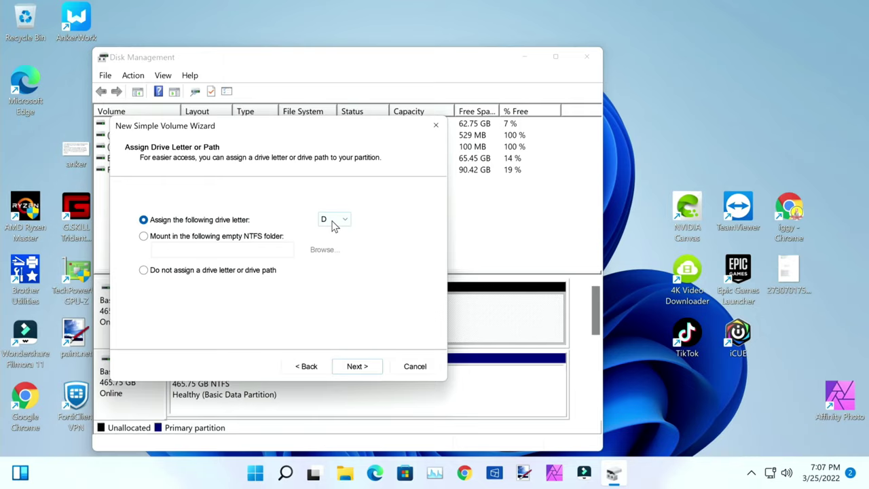
pyautogui.click(343, 226)
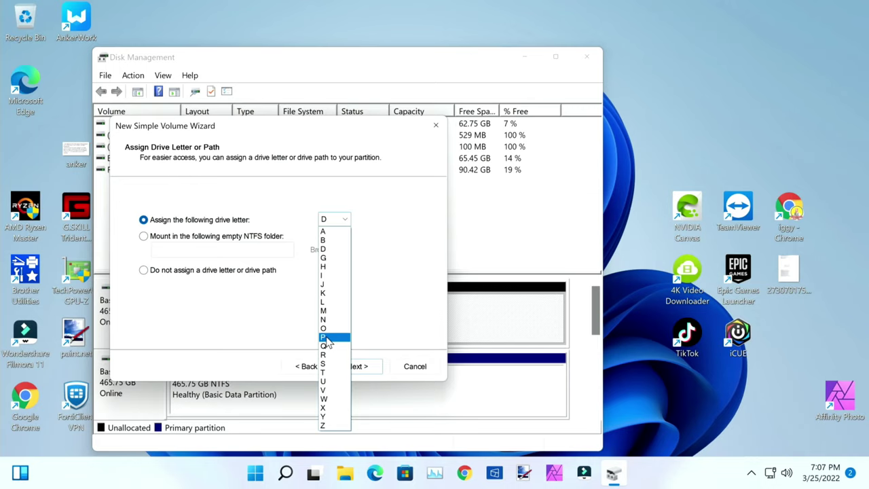
pyautogui.click(327, 338)
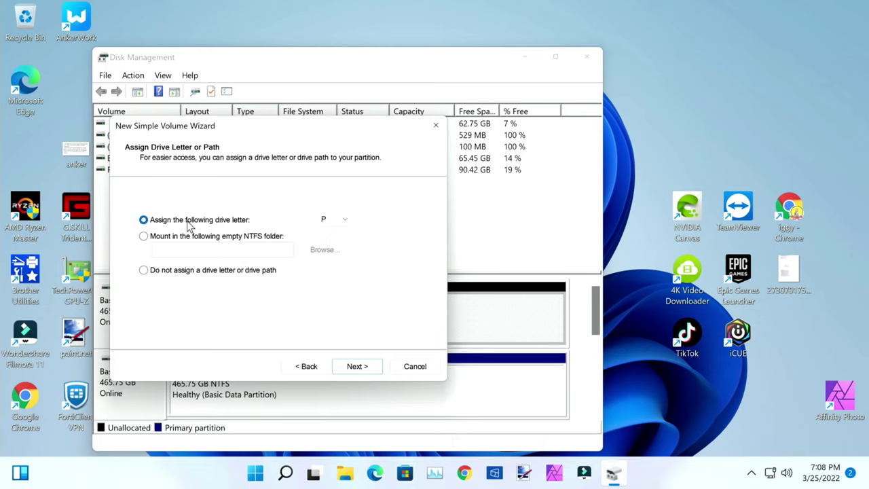
# Format the new volume as NTFS with the label 'This is my New WD500 Blue'
pyautogui.click(357, 365)
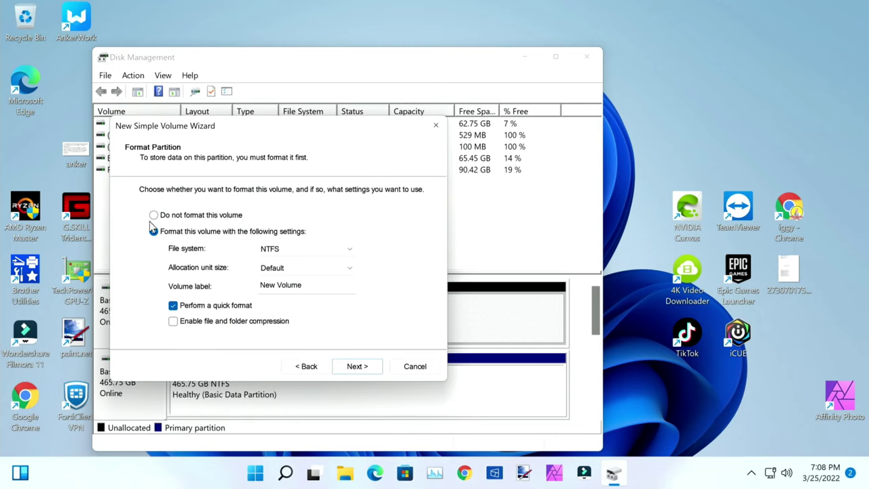
pyautogui.click(342, 252)
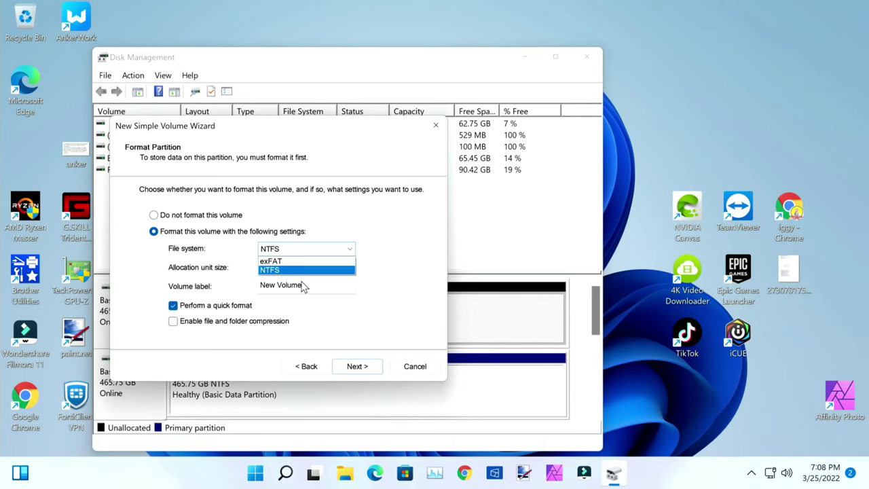
pyautogui.click(279, 271)
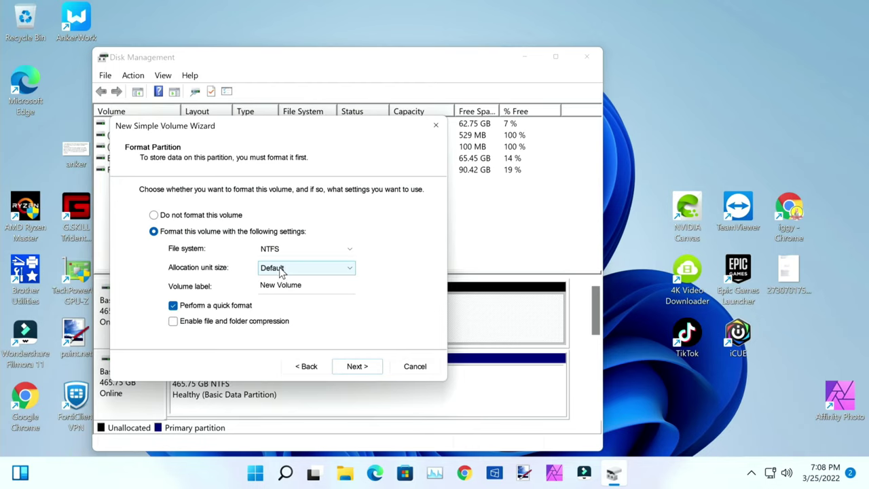
pyautogui.moveTo(312, 285); pyautogui.dragTo(232, 284)
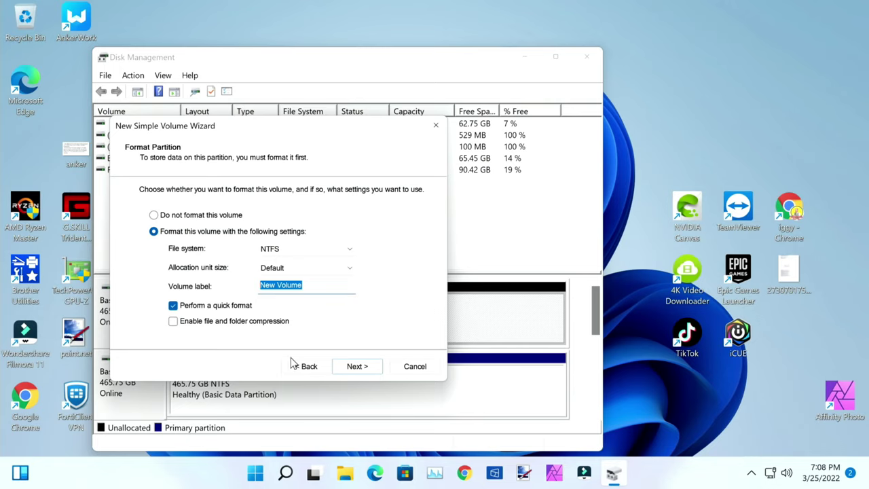
pyautogui.write('This is my')
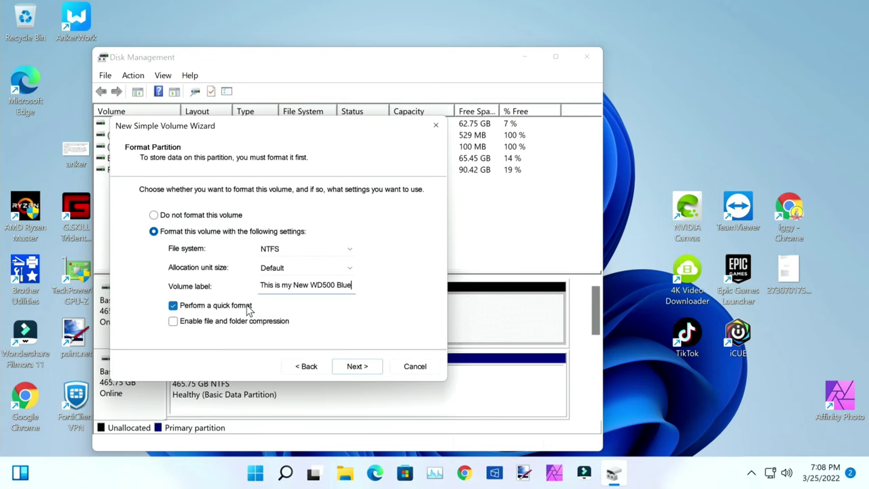
pyautogui.click(358, 366)
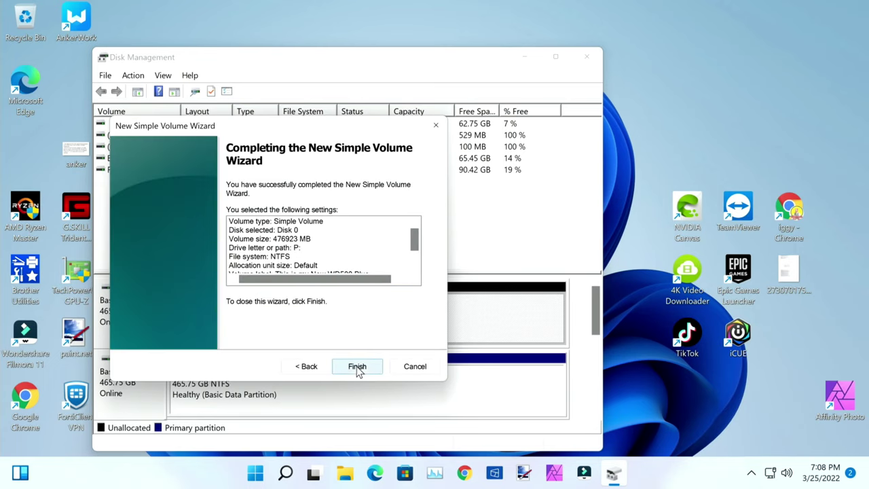
# Finish the New Simple Volume Wizard and close the P: drive window and Disk Management
pyautogui.click(358, 370)
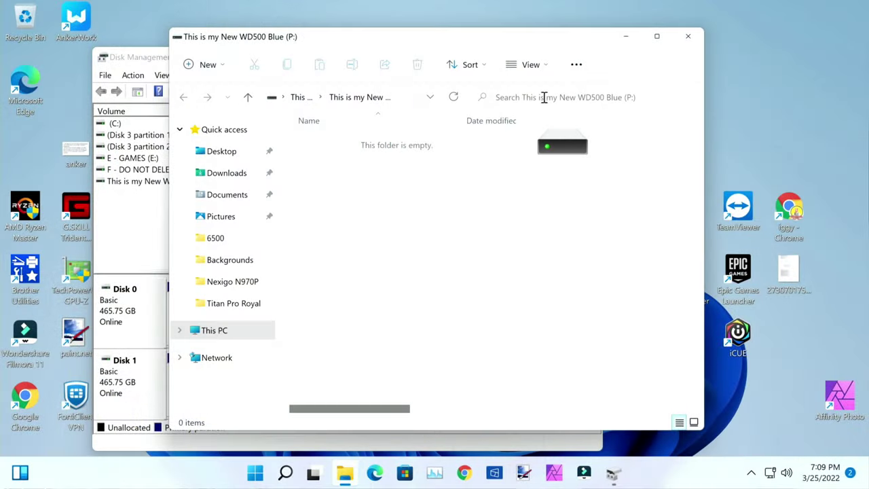
pyautogui.click(684, 37)
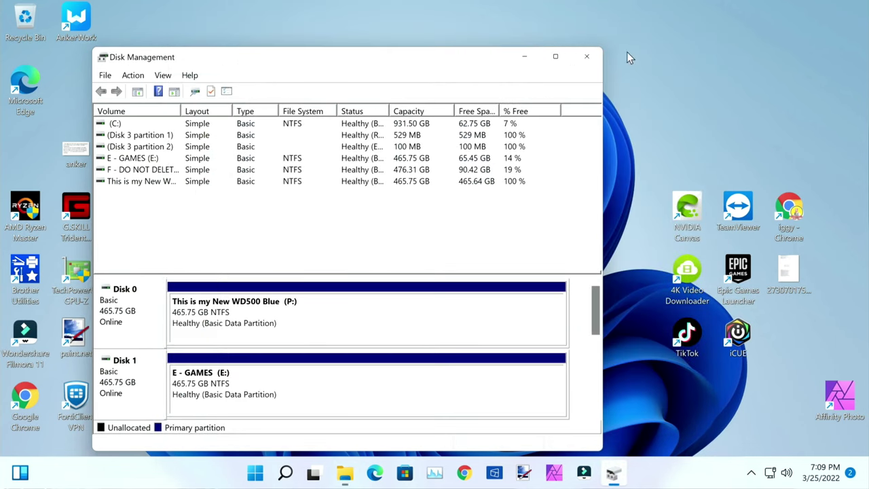
pyautogui.click(595, 60)
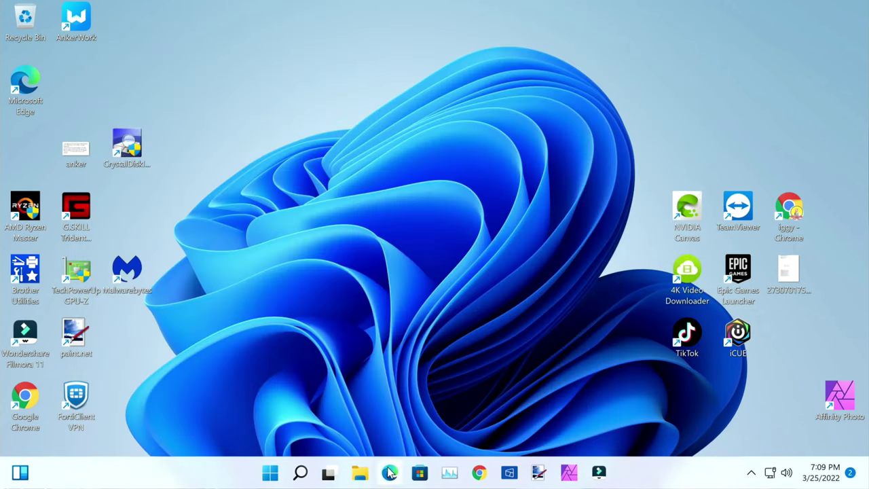
# Open This PC in File Explorer to find the new P: drive
pyautogui.click(360, 476)
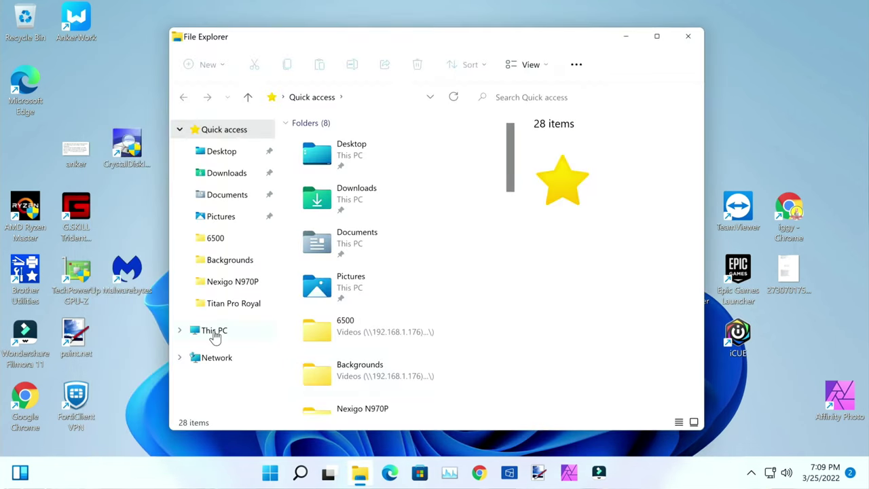
pyautogui.click(237, 333)
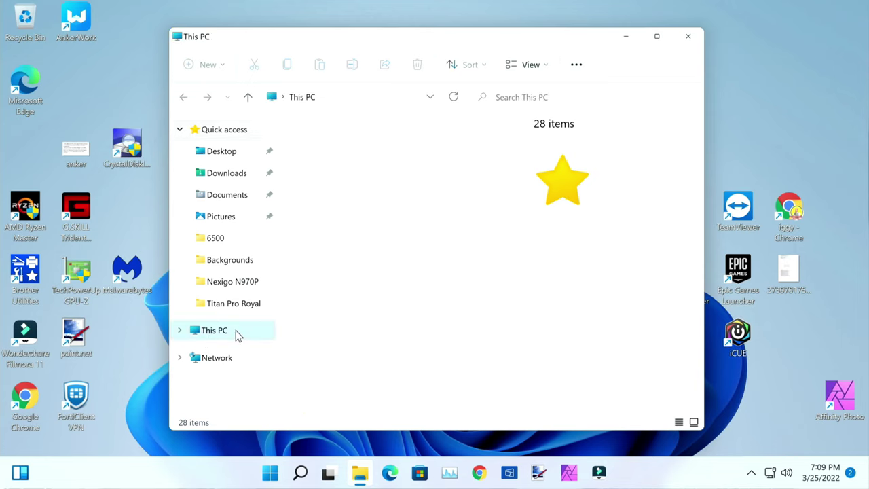
pyautogui.scroll(-3, 399, 302)
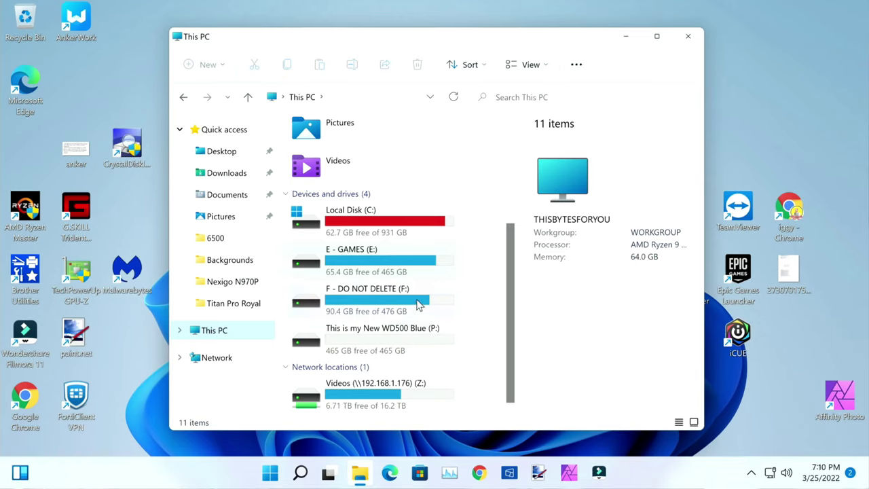
# Check the empty P: drive, then open the Temp folder on Local Disk (C:)
pyautogui.doubleClick(405, 339)
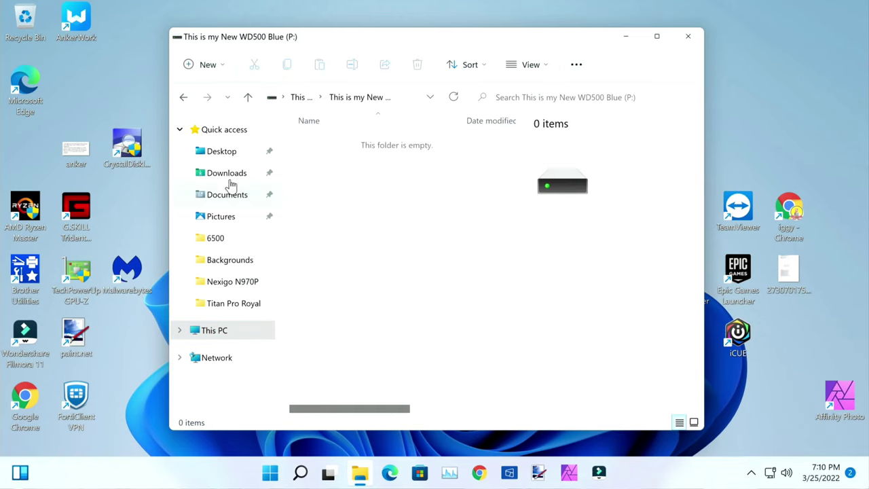
pyautogui.click(213, 333)
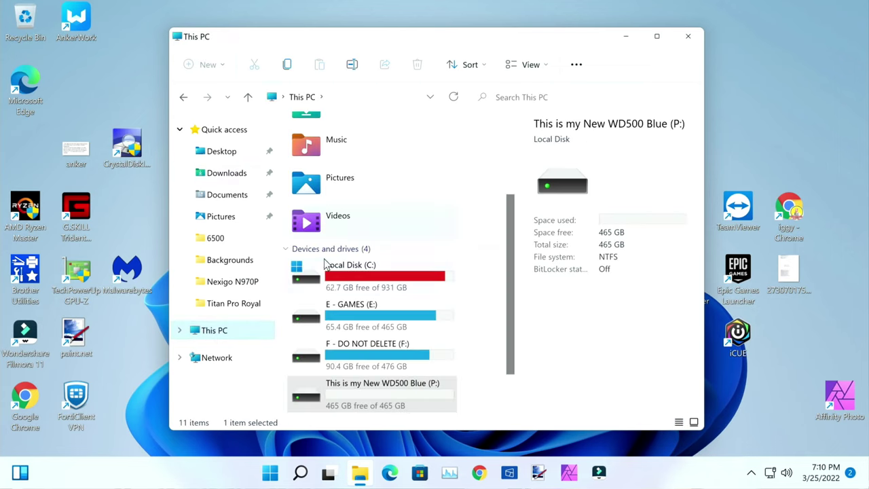
pyautogui.scroll(1, 336, 285)
pyautogui.doubleClick(343, 309)
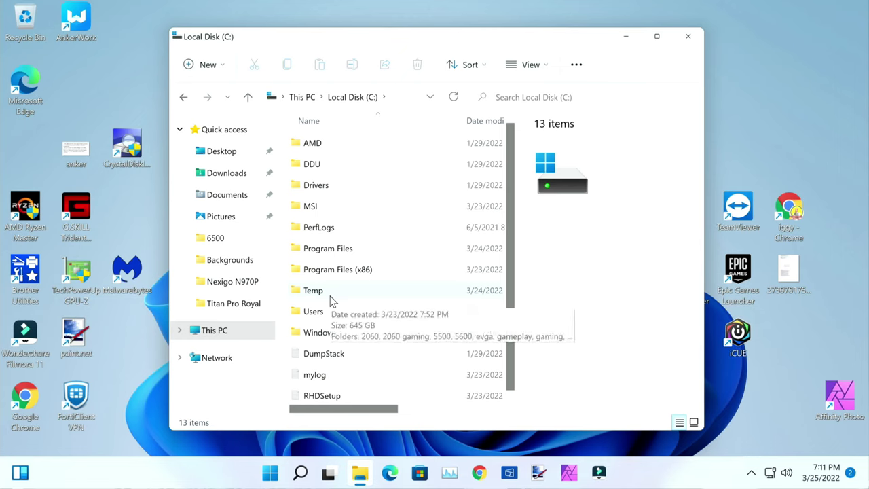
pyautogui.doubleClick(332, 297)
# Select the five folders from 2060 onward in Temp and check their total size
pyautogui.click(312, 148)
pyautogui.keyDown('shift'); pyautogui.click(322, 248); pyautogui.keyUp('shift')
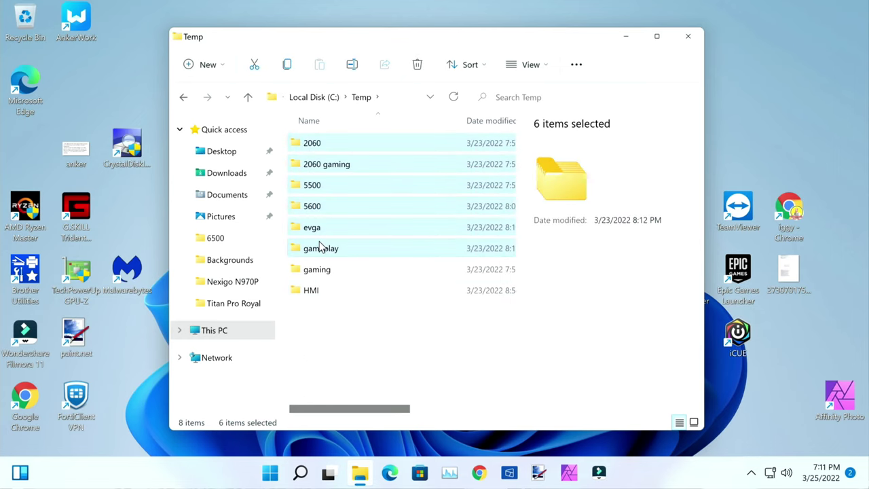
pyautogui.rightClick(322, 248)
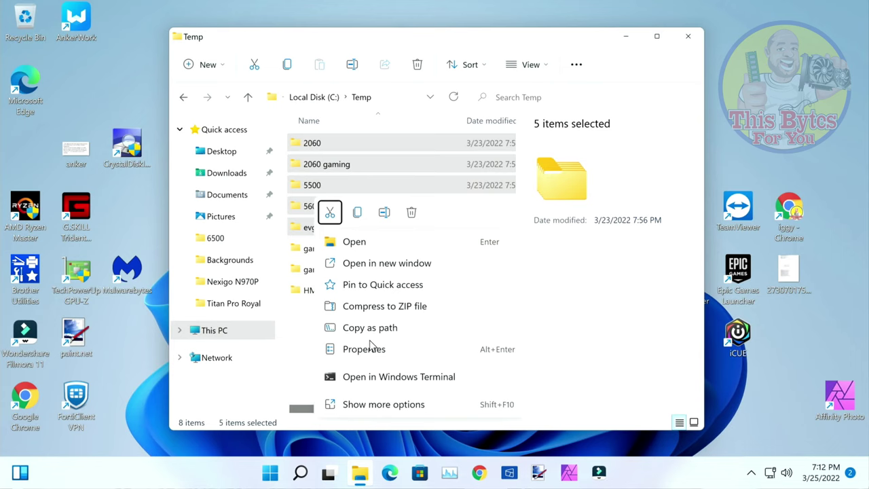
pyautogui.click(373, 352)
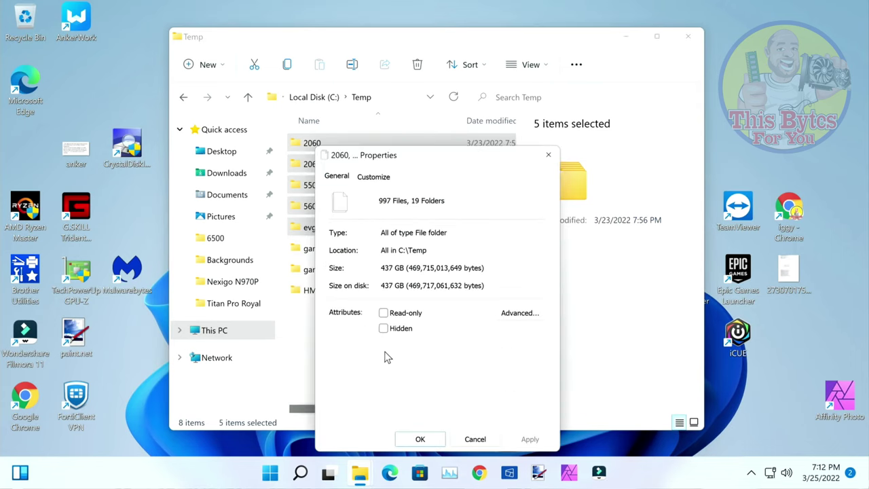
pyautogui.click(475, 439)
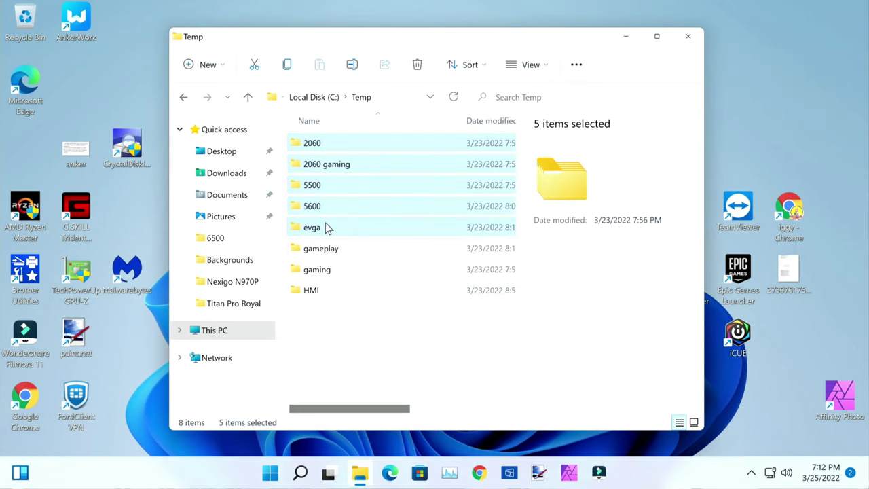
# Cut the five selected folders and paste them onto the P: drive
pyautogui.rightClick(326, 227)
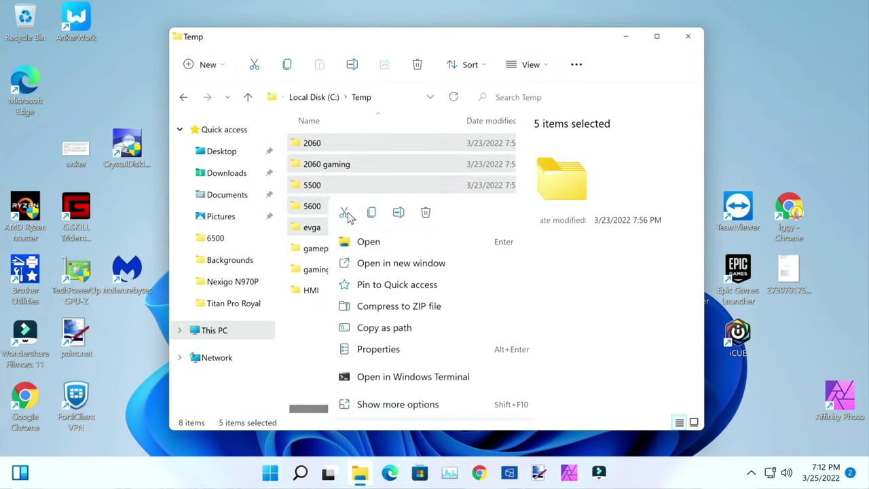
pyautogui.click(345, 214)
pyautogui.click(214, 332)
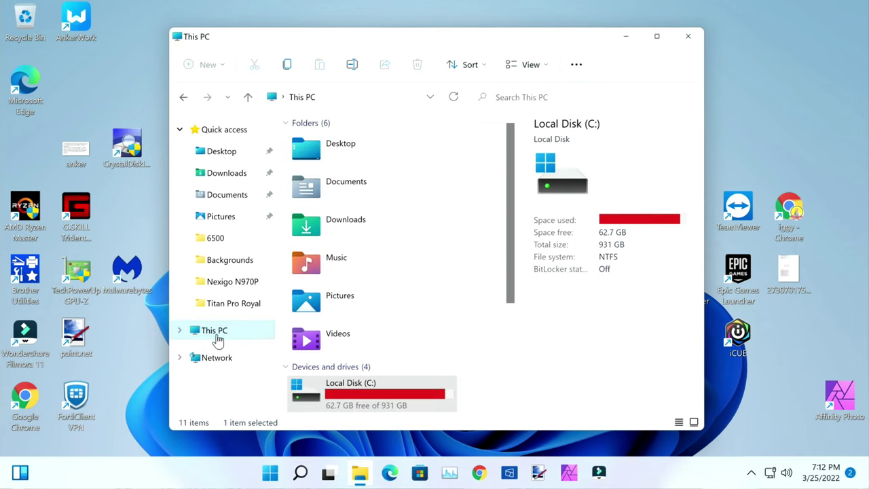
pyautogui.scroll(-2, 324, 345)
pyautogui.scroll(-3, 325, 344)
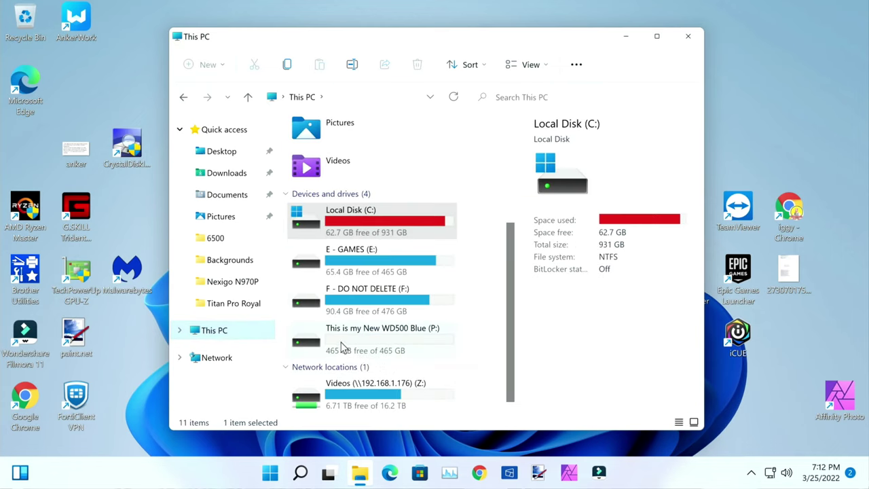
pyautogui.doubleClick(344, 321)
pyautogui.rightClick(347, 265)
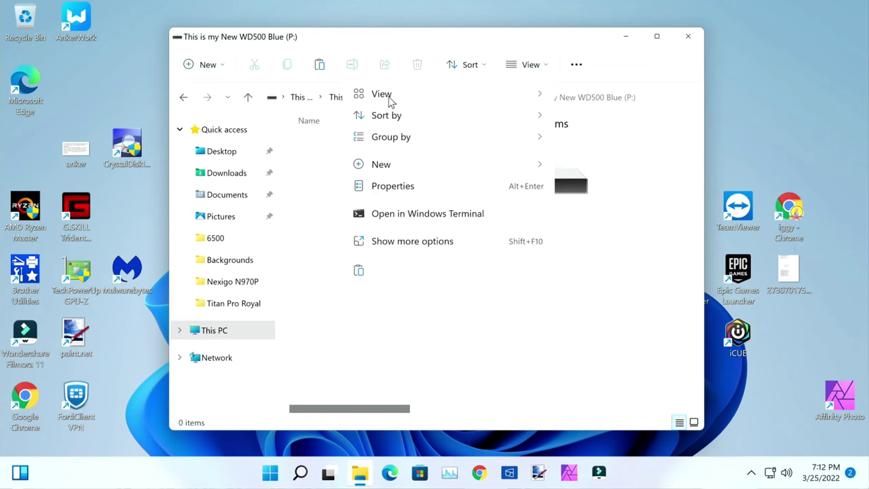
pyautogui.click(359, 270)
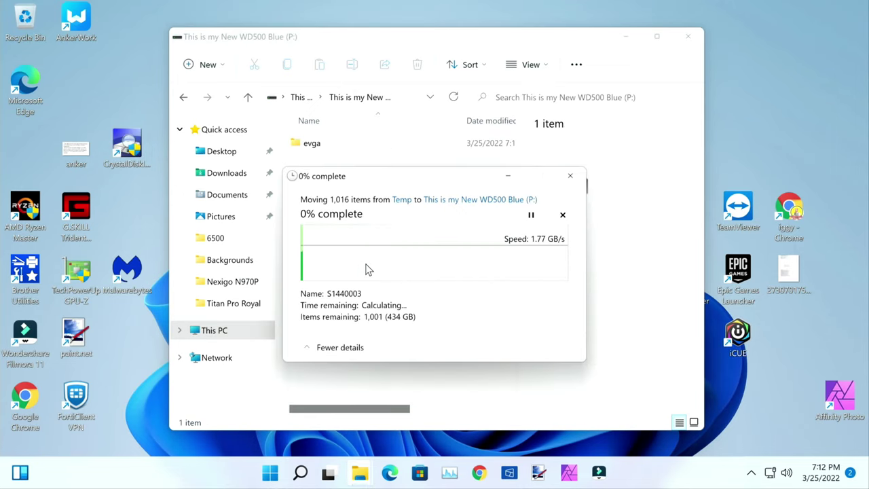